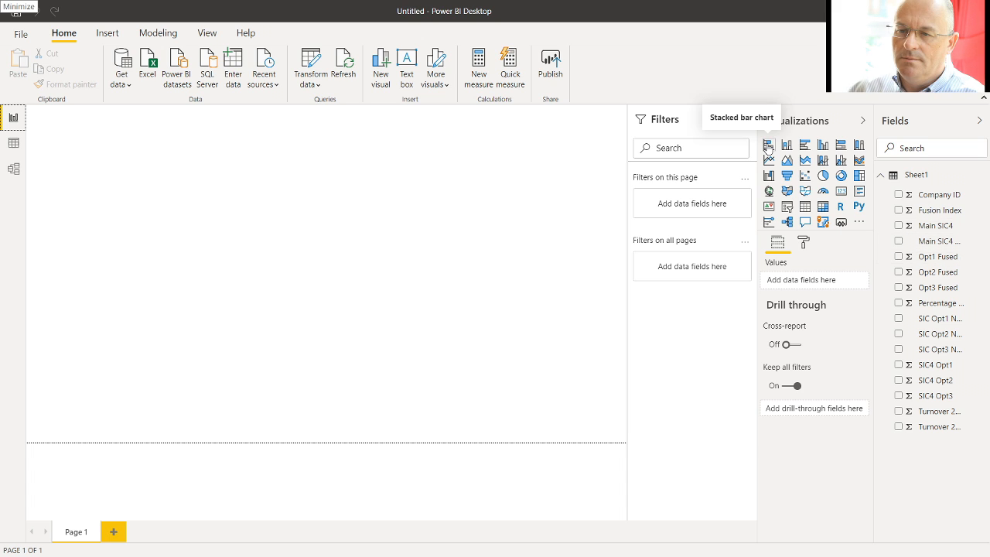
Step: Add a clustered bar chart to the page, enlarge it and move it slightly away from the page corner
left_click(768, 144)
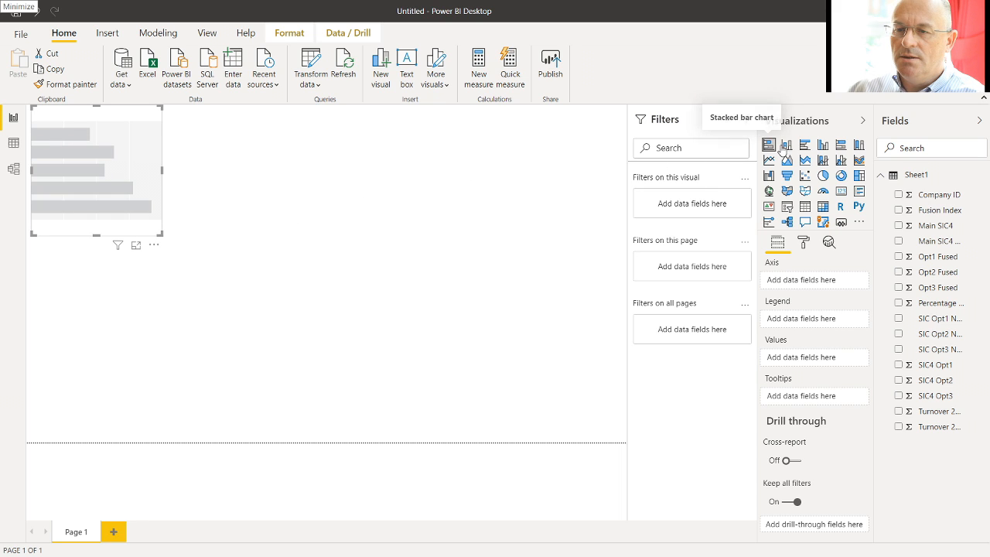
left_click(805, 147)
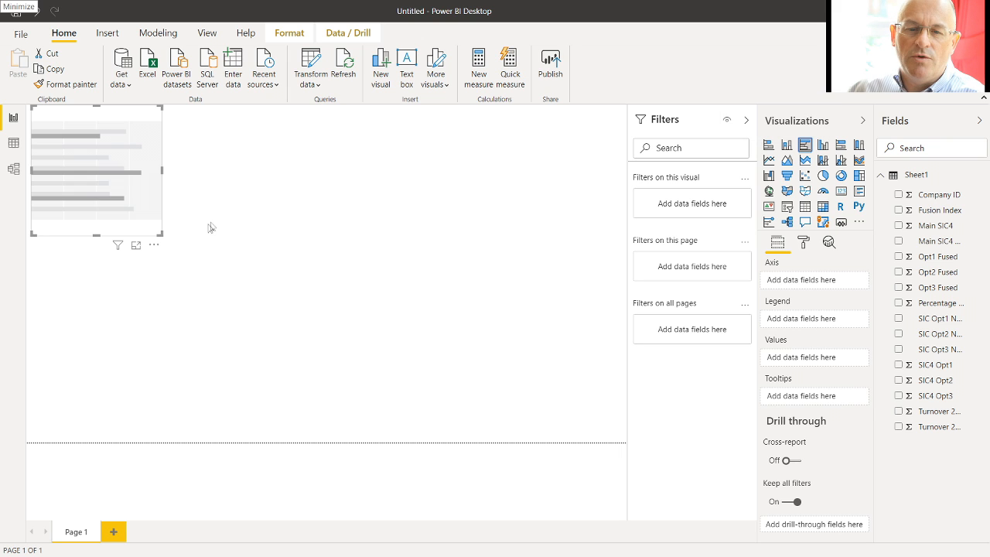
left_click_drag(161, 234, 288, 345)
left_click_drag(215, 129, 244, 153)
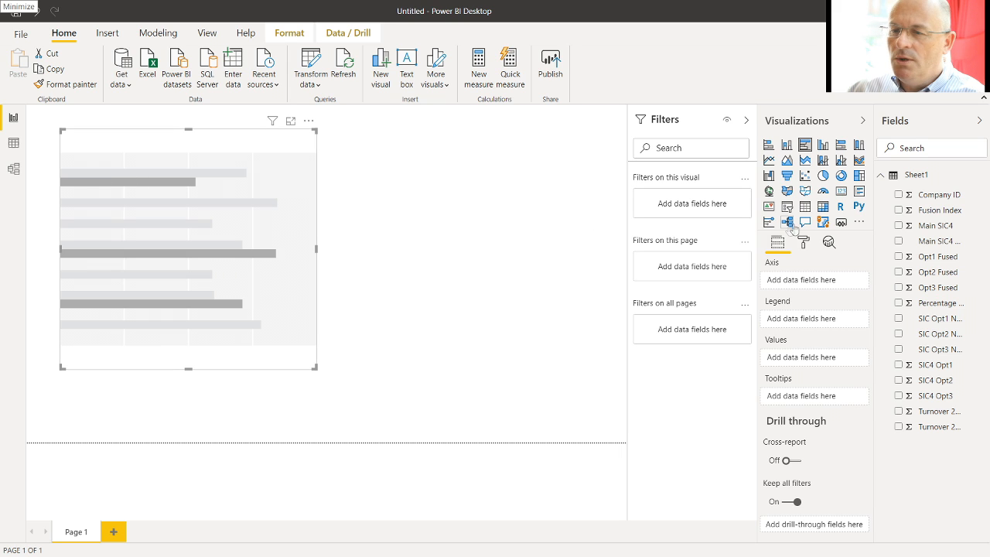
Step: Chart the distinct count of Company ID by Main SIC4 Name and enlarge the visual for longer category labels
left_click(898, 241)
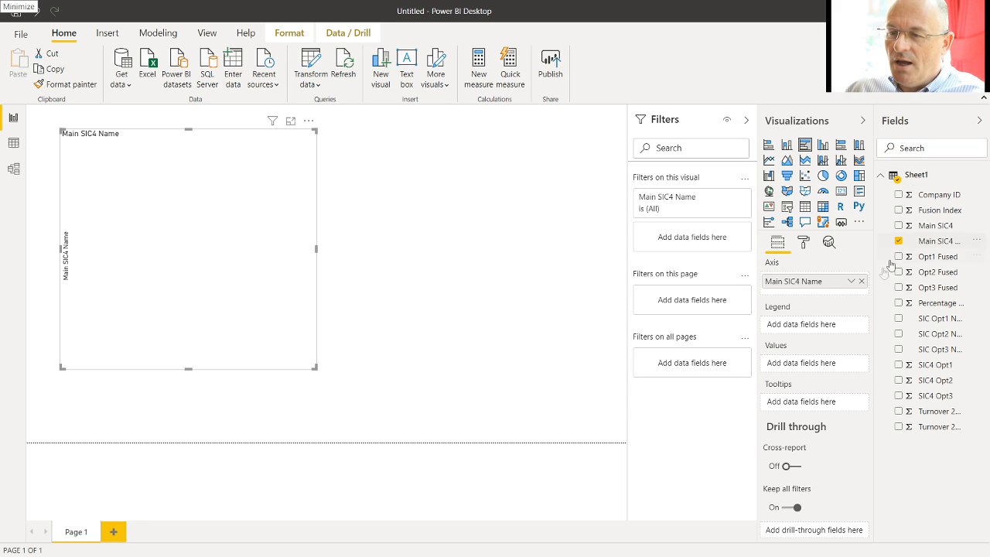
left_click(897, 196)
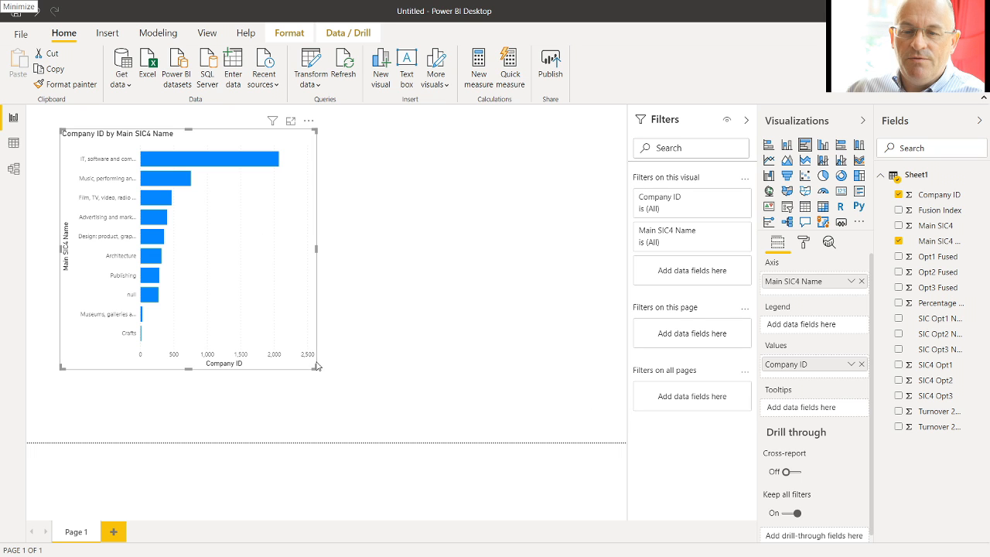
left_click_drag(315, 369, 434, 403)
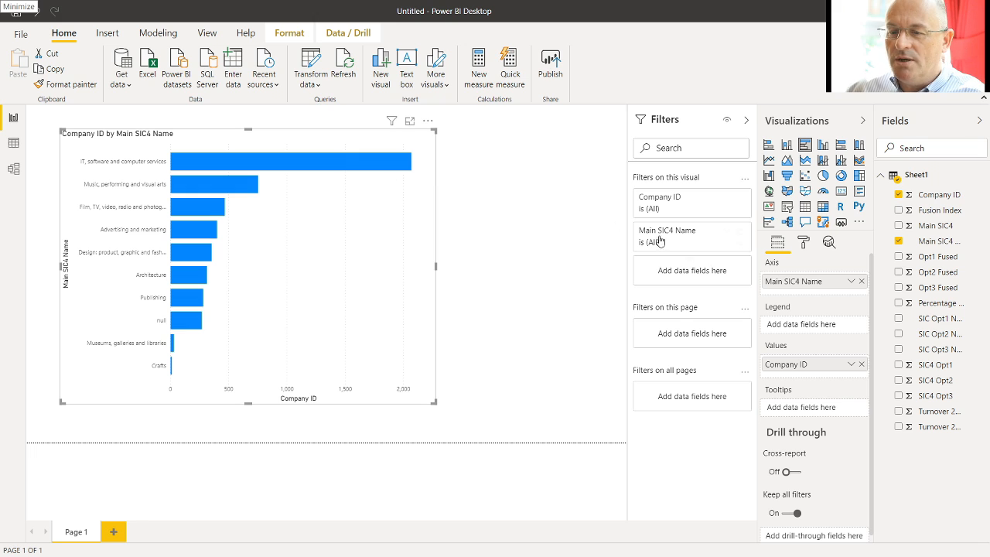
left_click(851, 365)
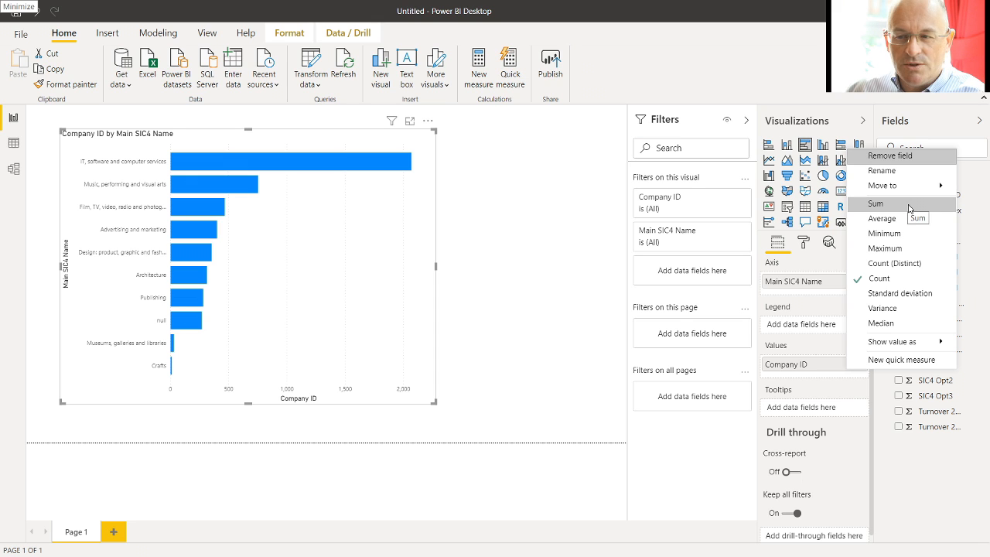
left_click(911, 263)
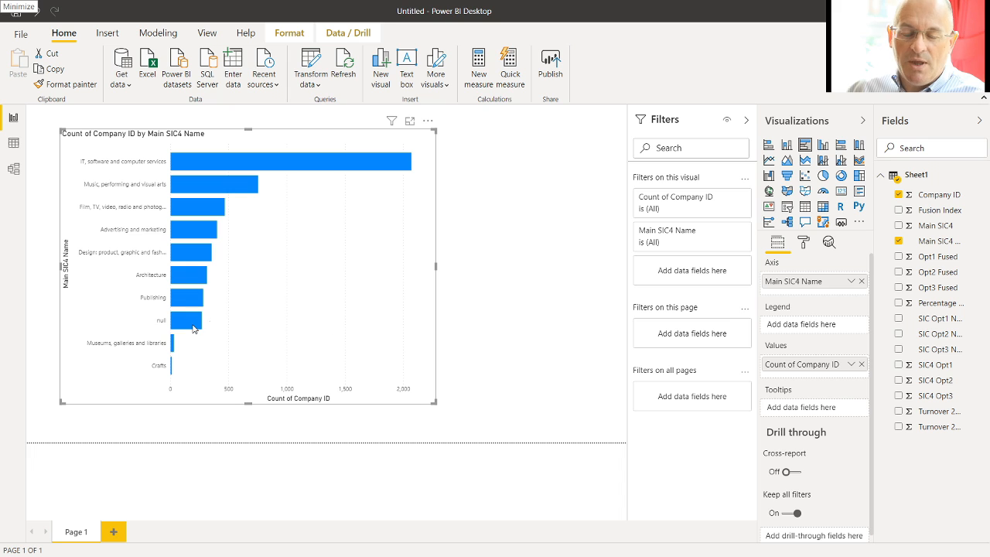
Step: Filter the bar chart's Main SIC4 Name field to exclude the null category
mouse_move(189, 330)
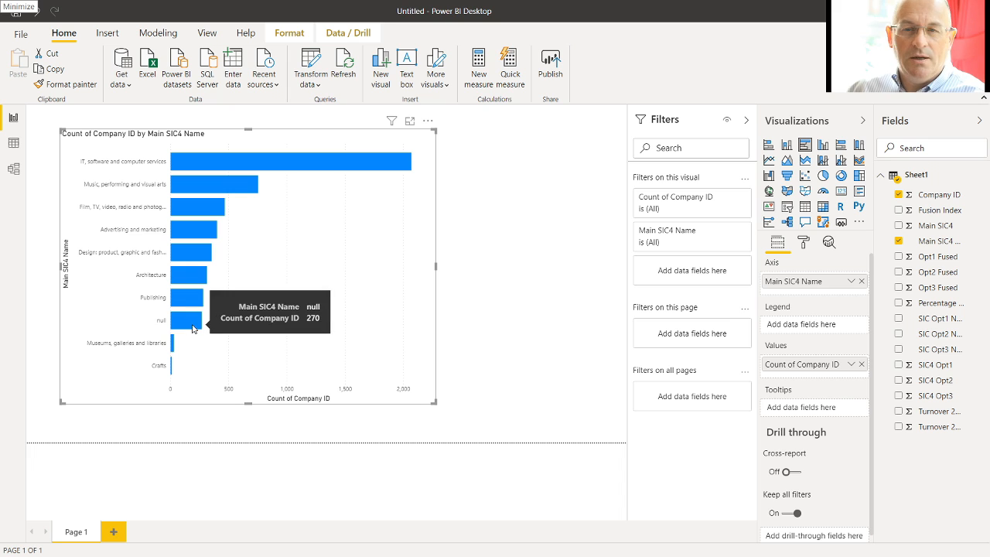
left_click(726, 235)
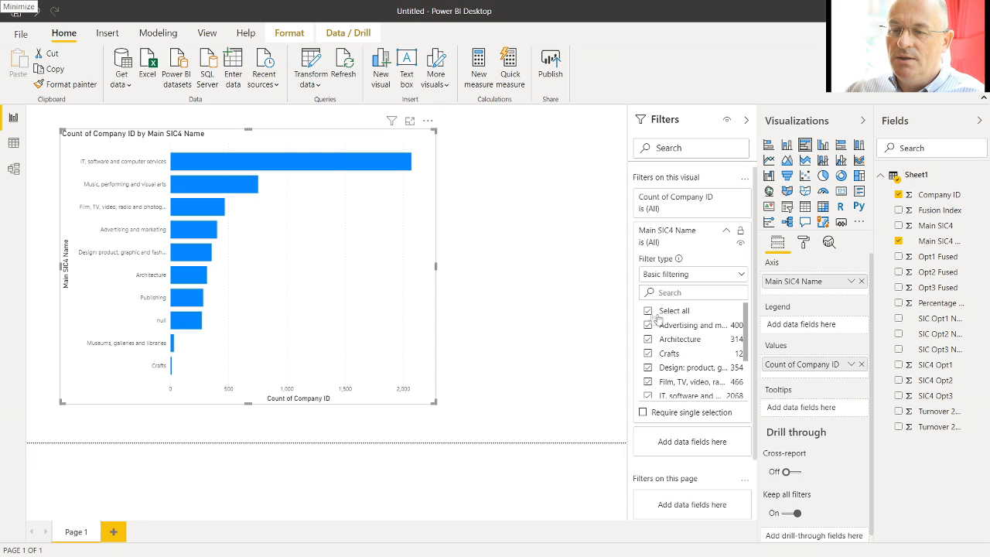
left_click_drag(745, 331, 745, 367)
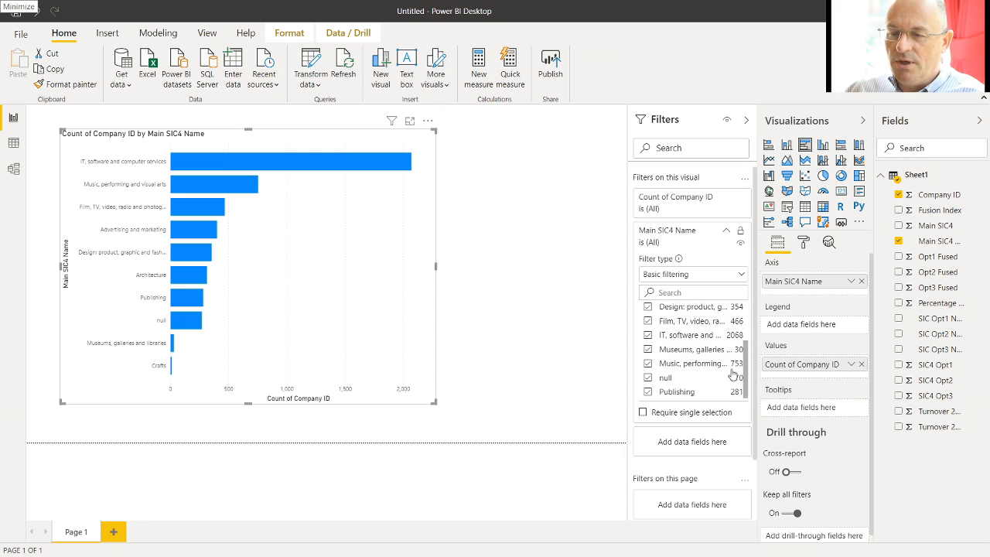
left_click(648, 379)
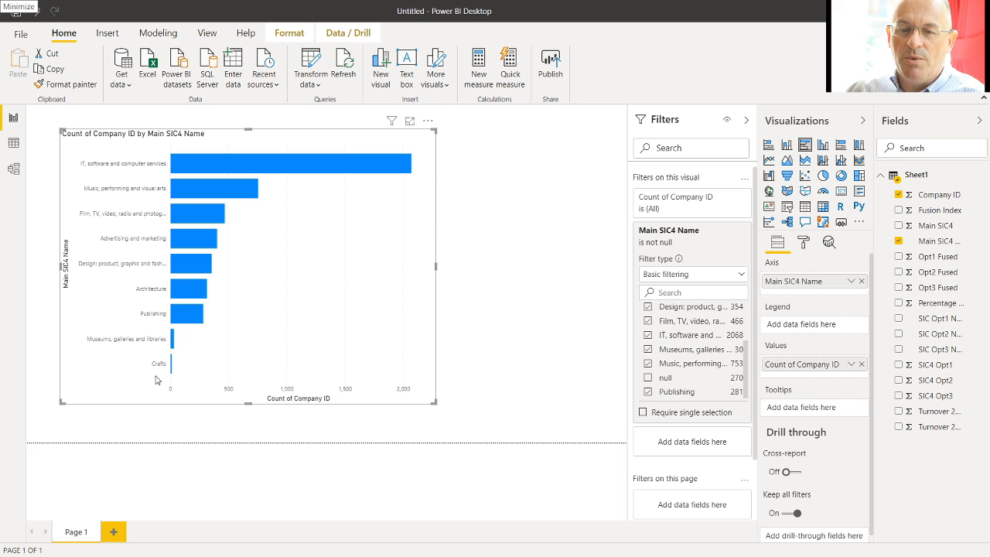
left_click(726, 231)
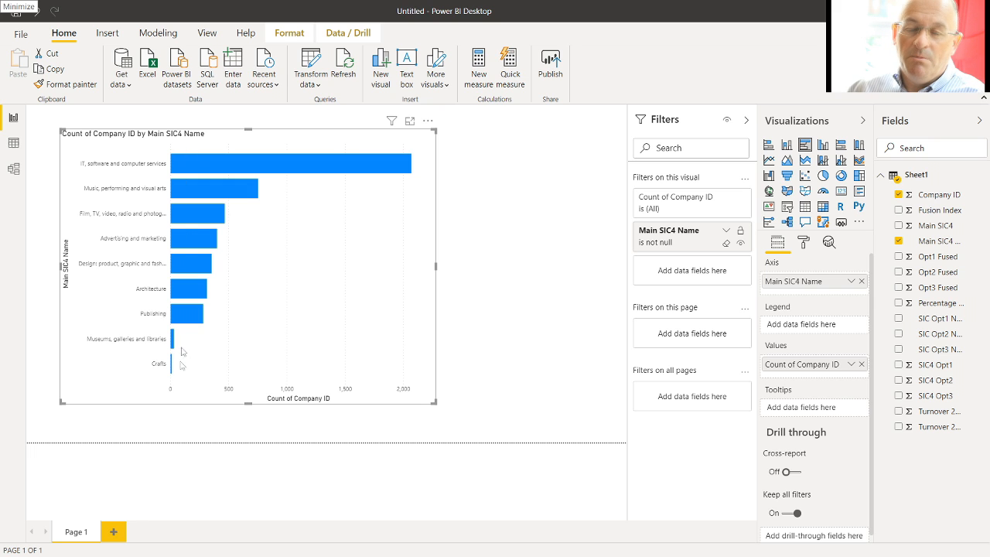
Step: Sort the bar chart's categories in ascending order of company count
left_click(428, 121)
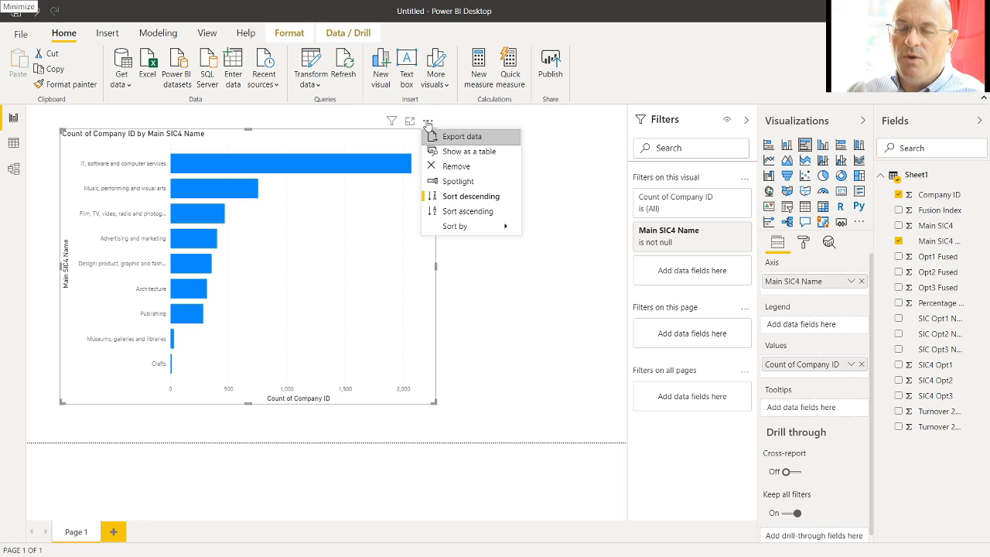
left_click(497, 122)
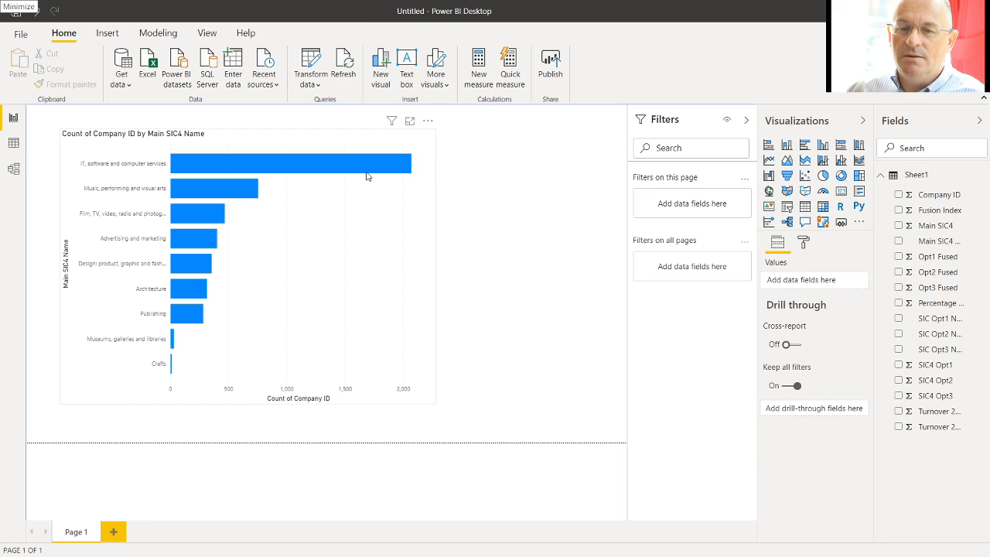
left_click(433, 164)
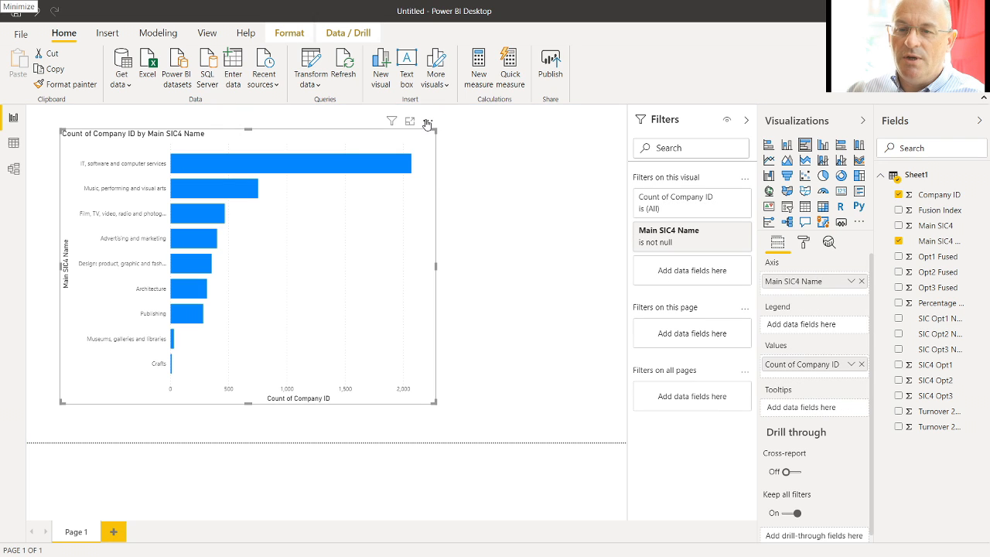
left_click(428, 122)
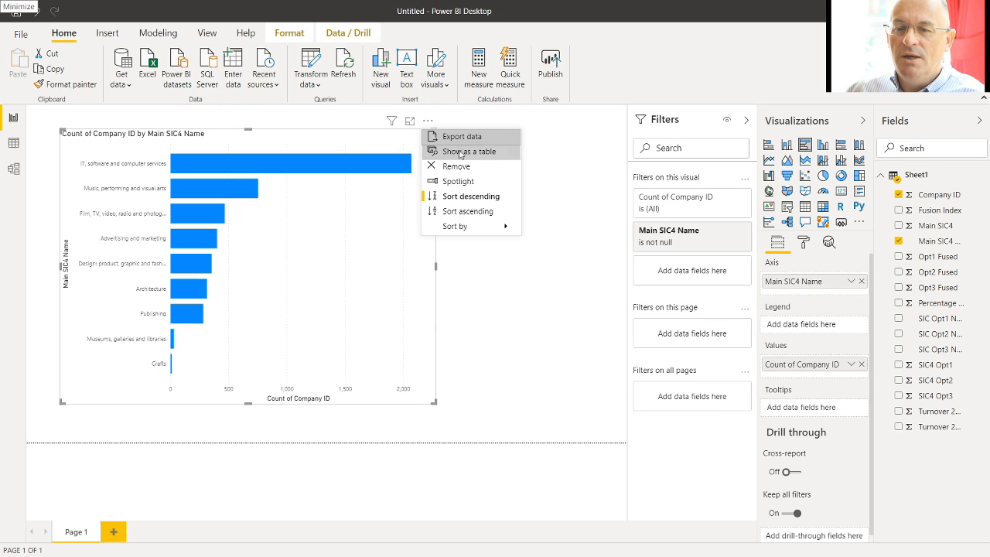
left_click(462, 212)
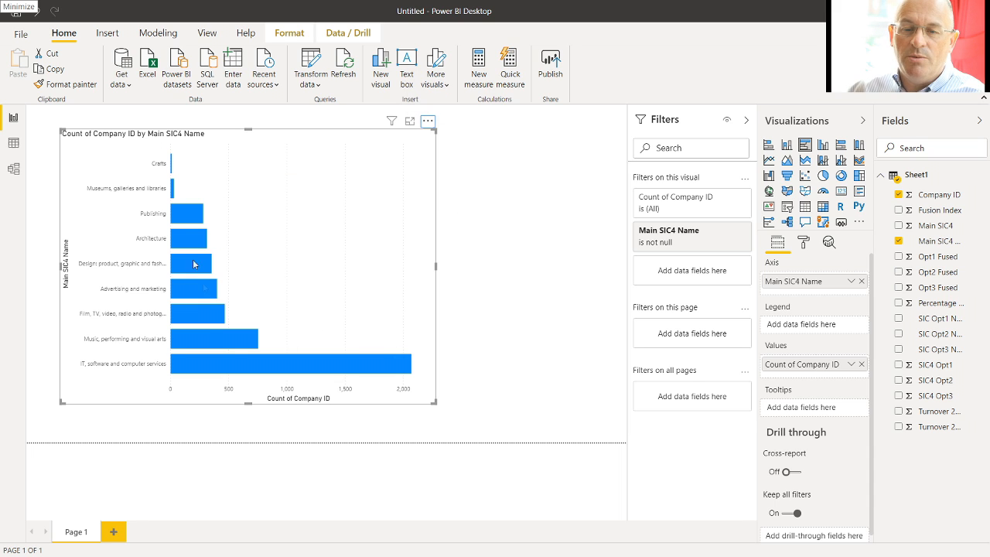
Step: Sort the bar chart by Main SIC4 Name
left_click(428, 121)
mouse_move(464, 227)
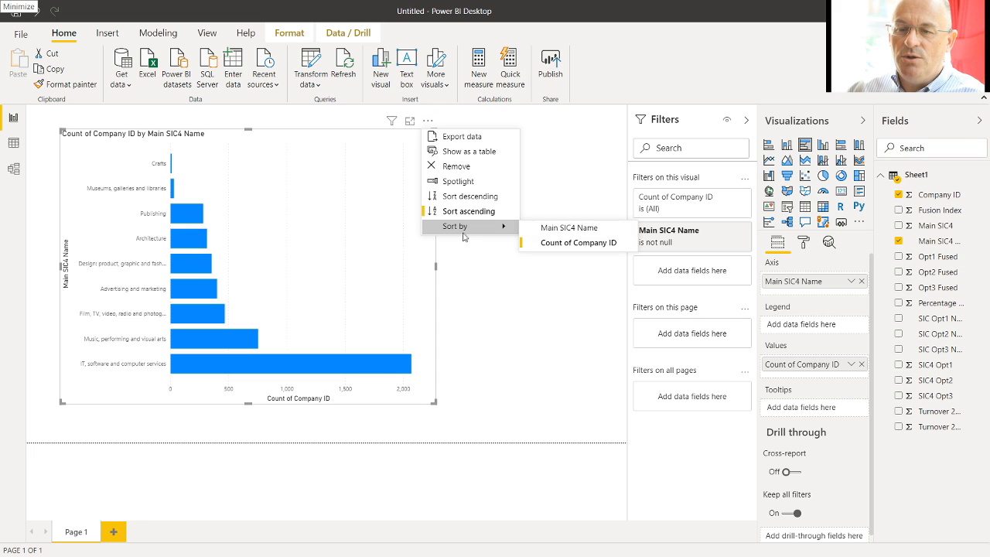
left_click(558, 229)
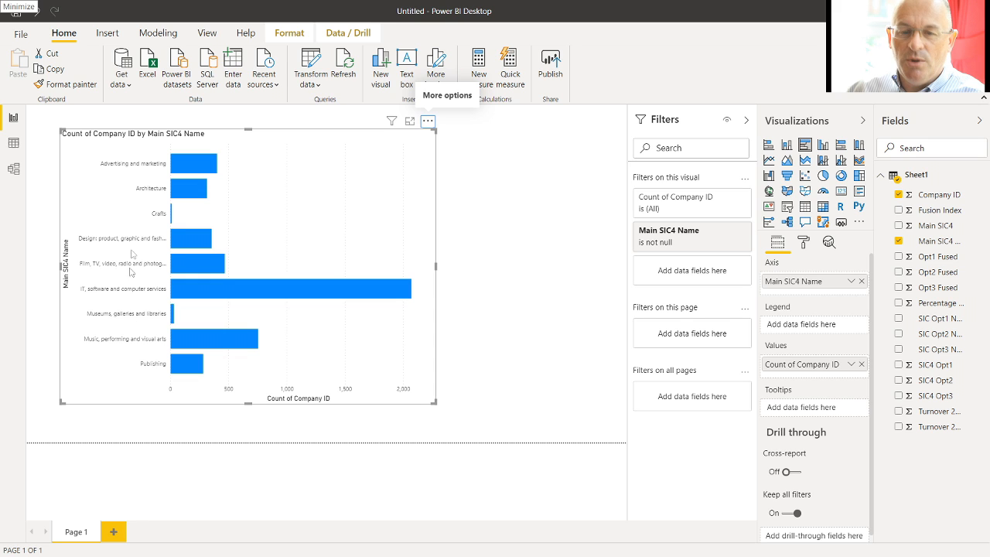
Step: Sort the bar chart by Count of Company ID again and deselect the visual
left_click(427, 121)
mouse_move(451, 228)
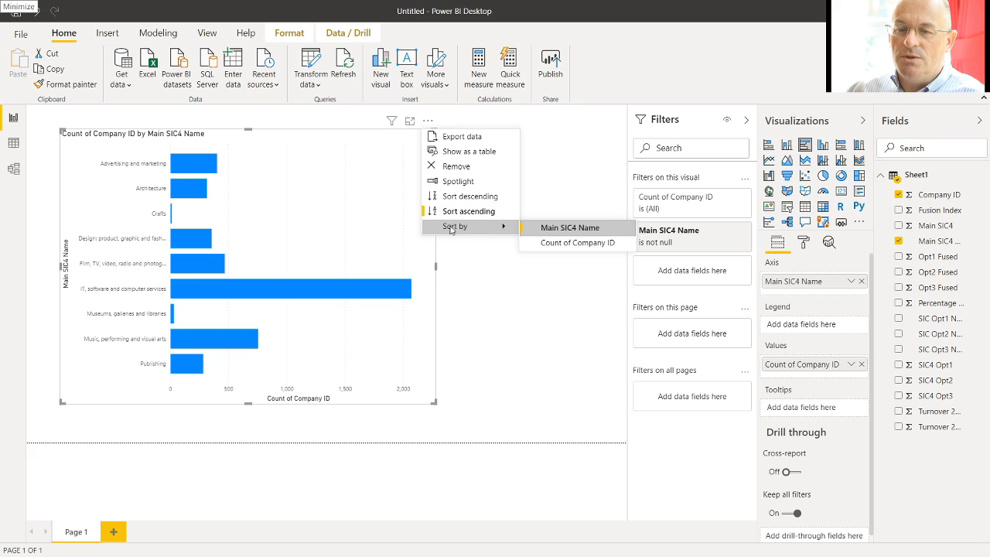
left_click(577, 242)
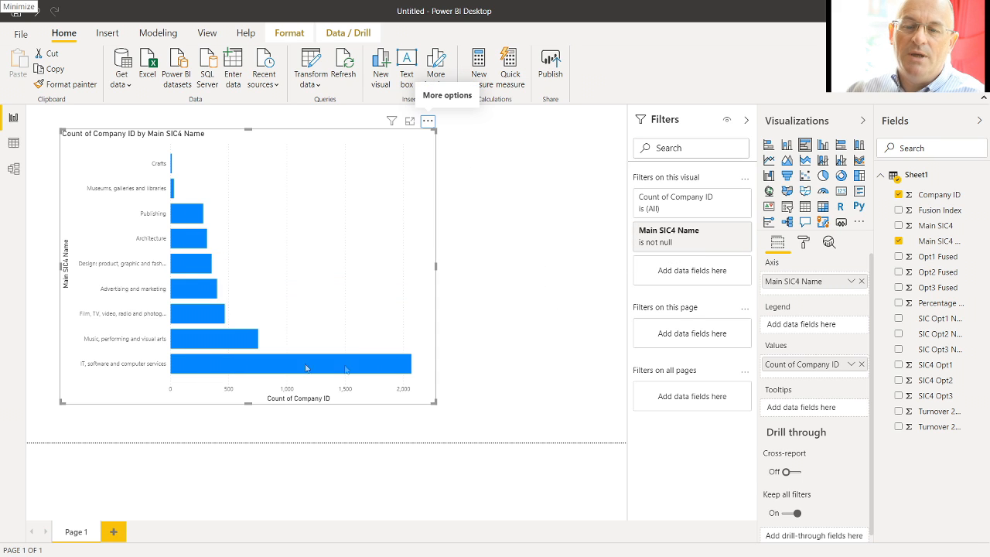
left_click(537, 201)
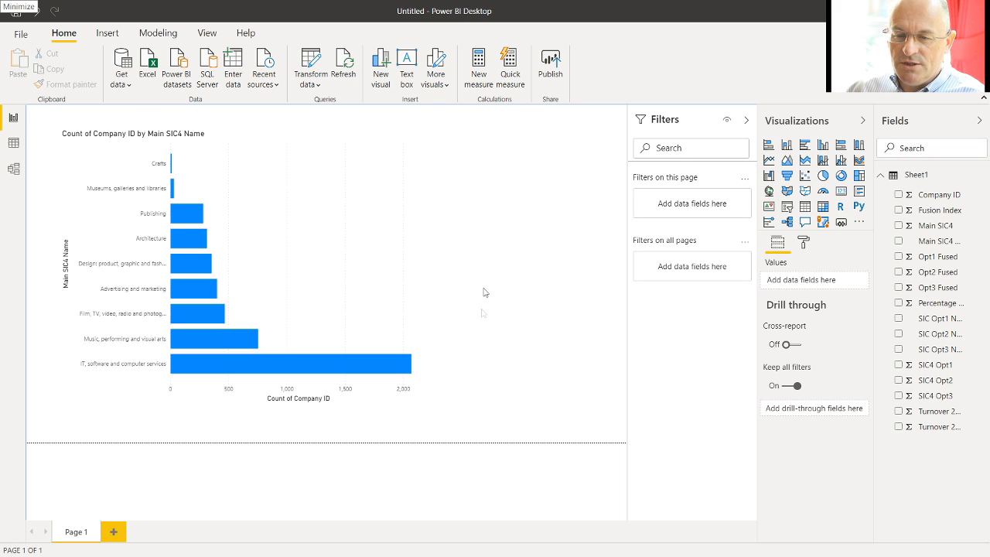
Step: Set the report page's background to light red with 0% transparency
left_click(804, 244)
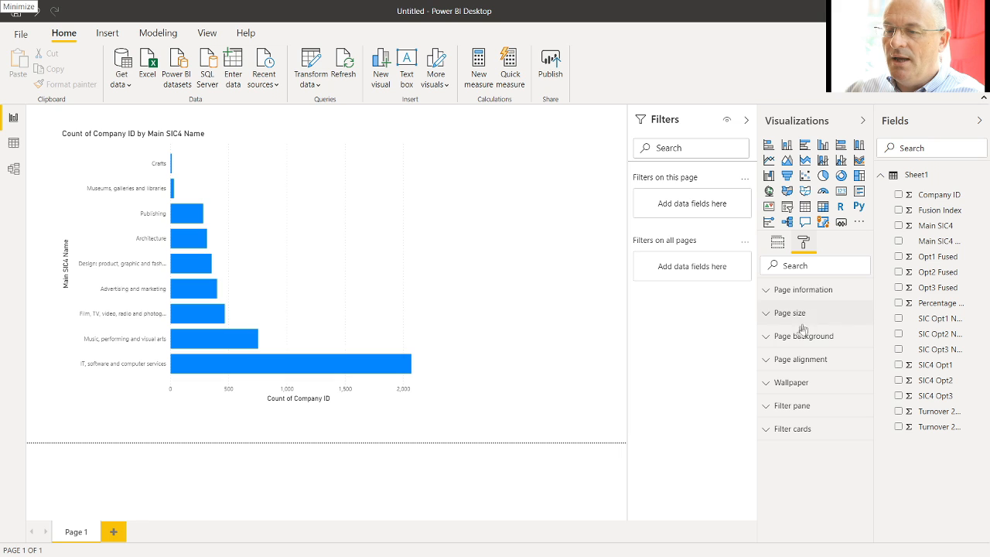
left_click(770, 314)
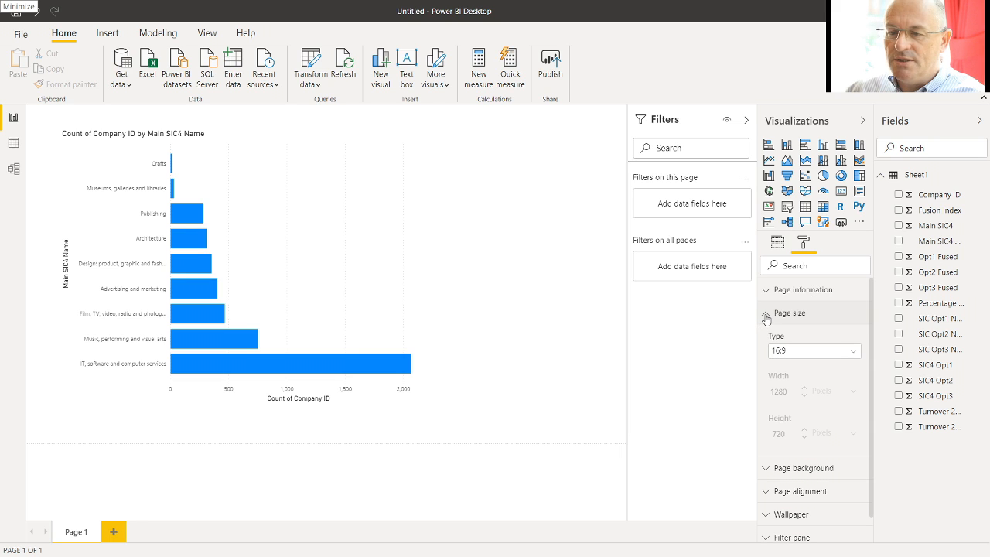
left_click(765, 315)
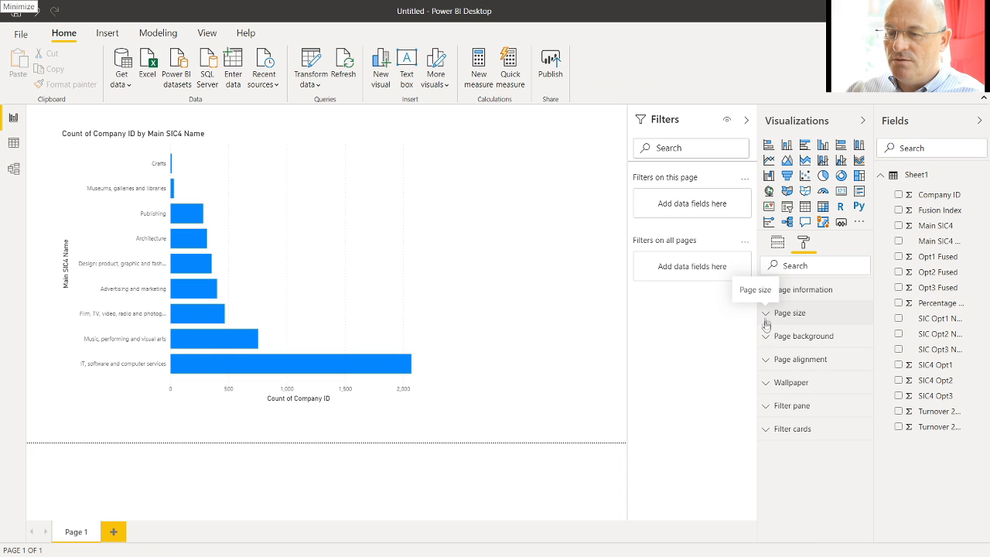
left_click(767, 337)
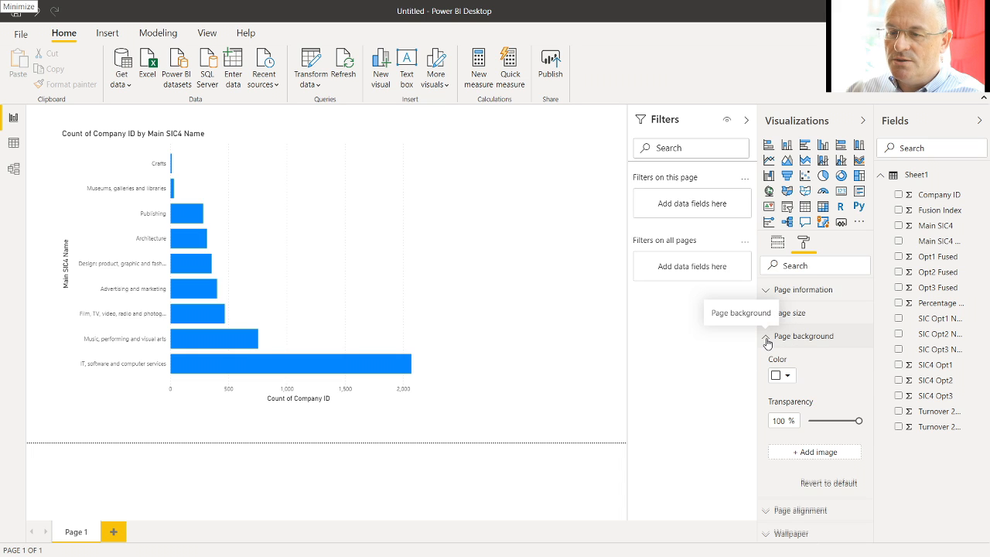
left_click(789, 377)
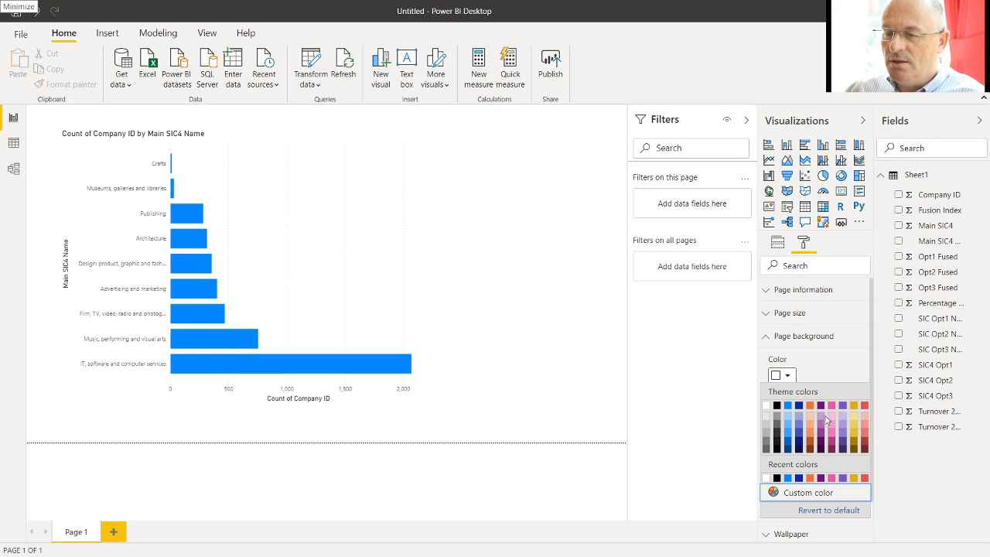
left_click(866, 418)
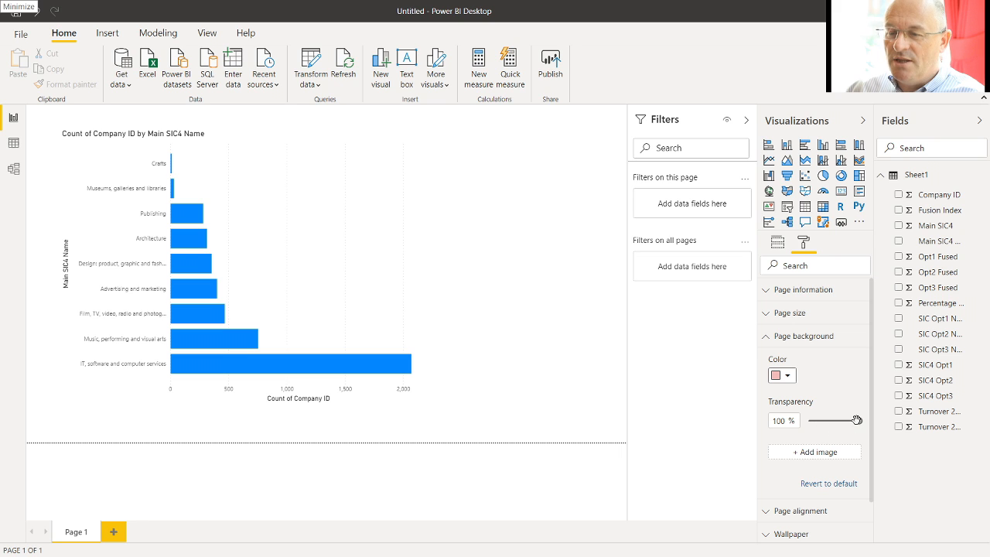
left_click_drag(859, 420, 799, 406)
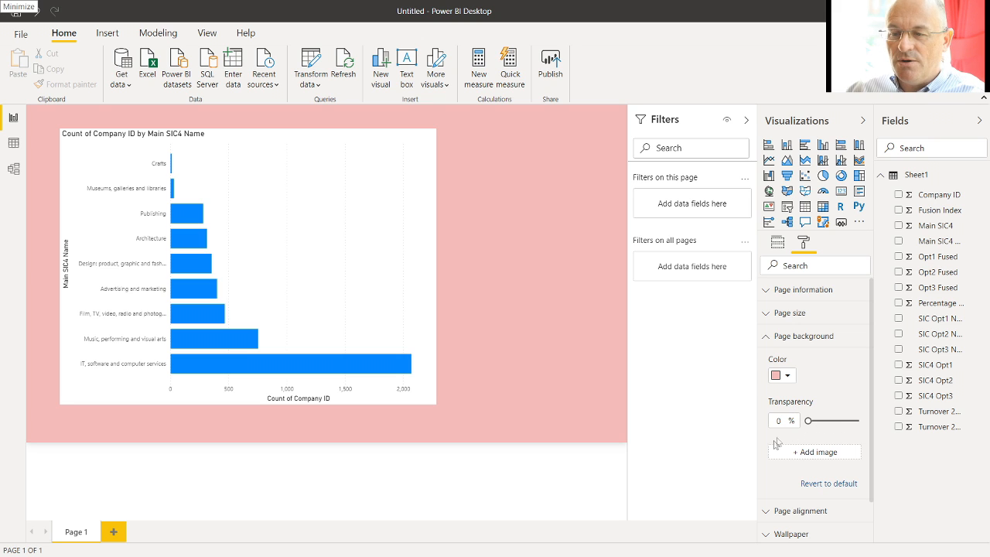
Step: Give the bar chart a light yellow background and return to its data field settings
left_click(406, 213)
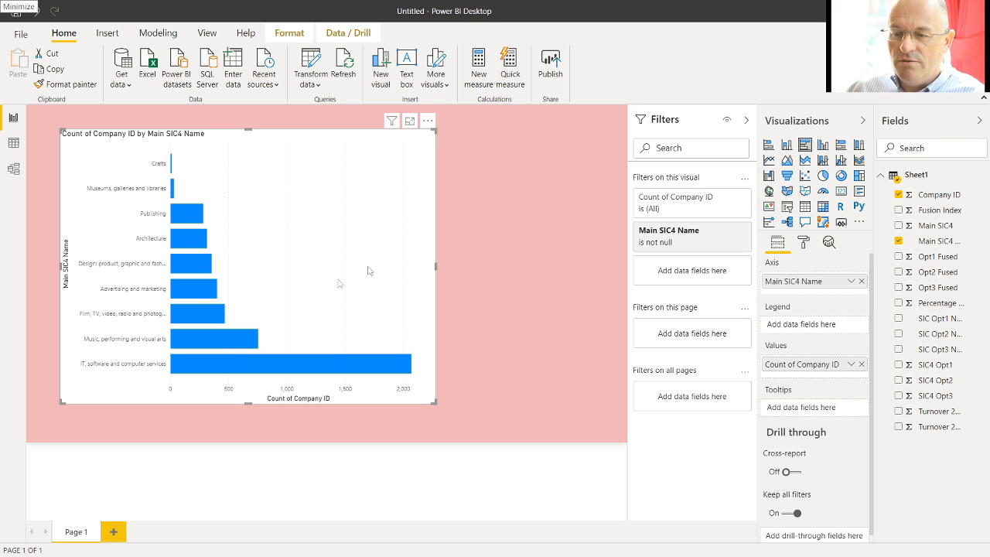
left_click(802, 244)
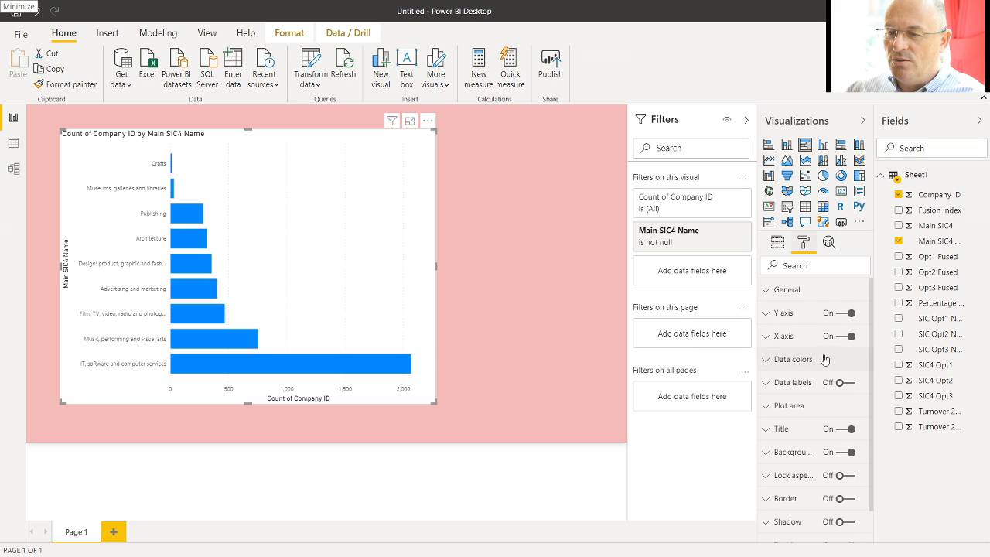
scroll(820, 363, "down", 1)
left_click(783, 416)
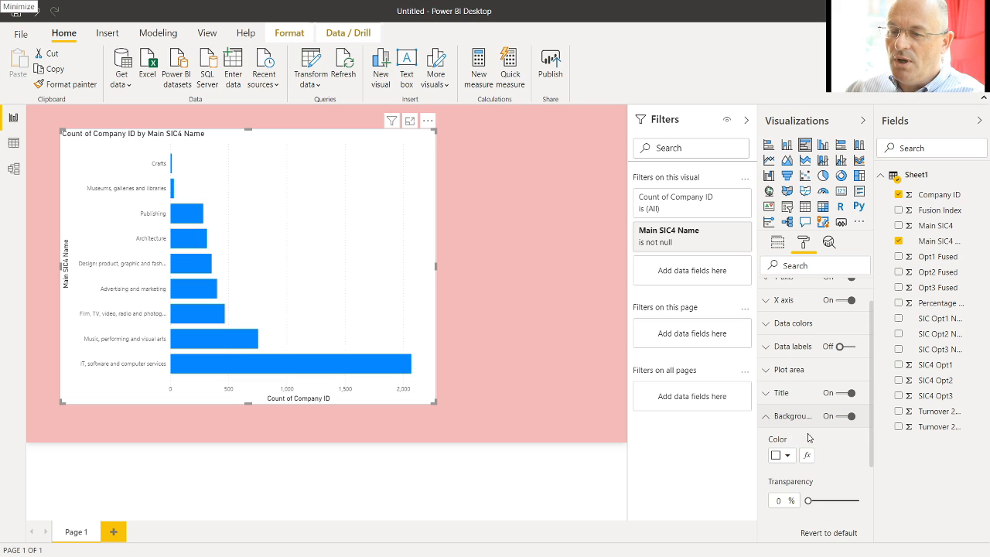
left_click(787, 456)
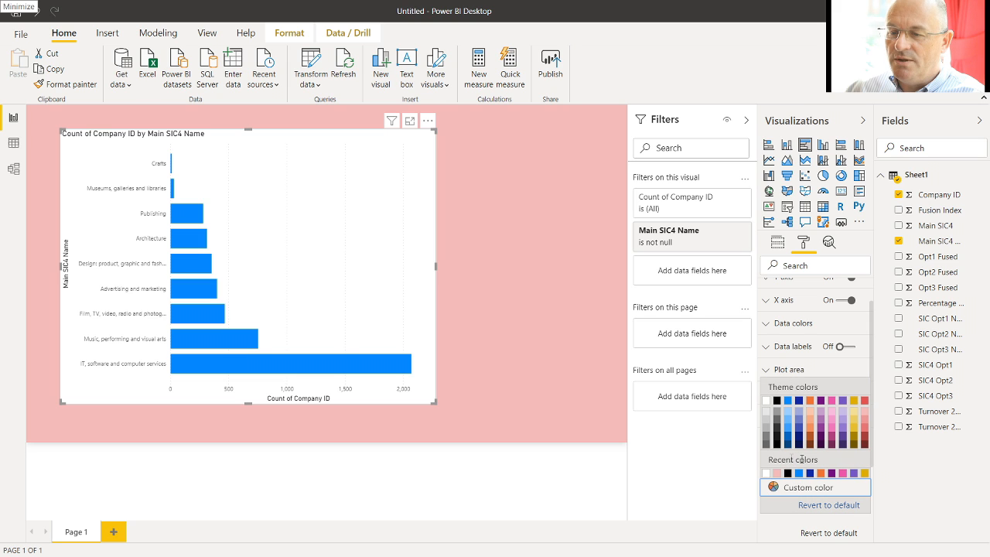
left_click(855, 473)
left_click(780, 243)
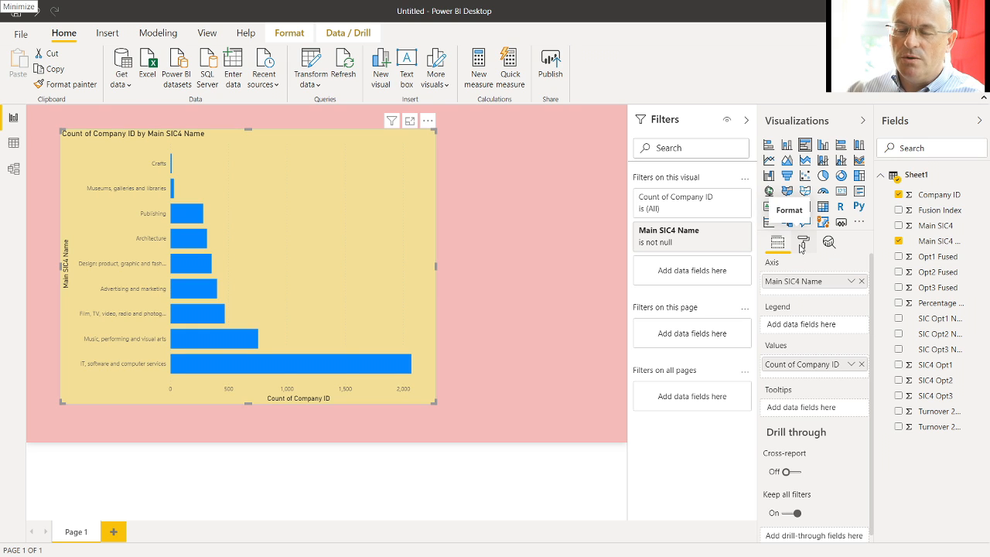
Step: Set the default data color of the bar chart's bars to the theme grey "White, 30% darker"
left_click(801, 243)
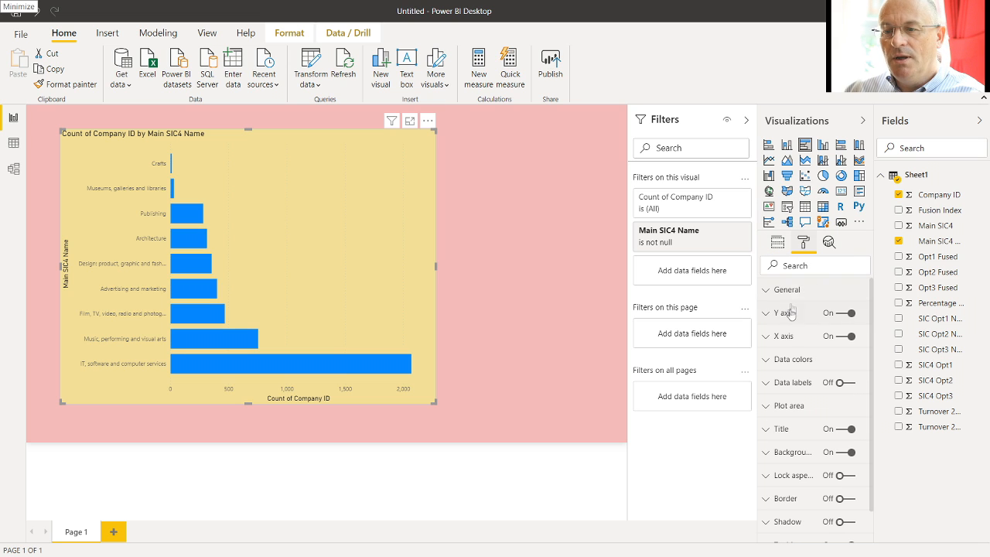
left_click(785, 365)
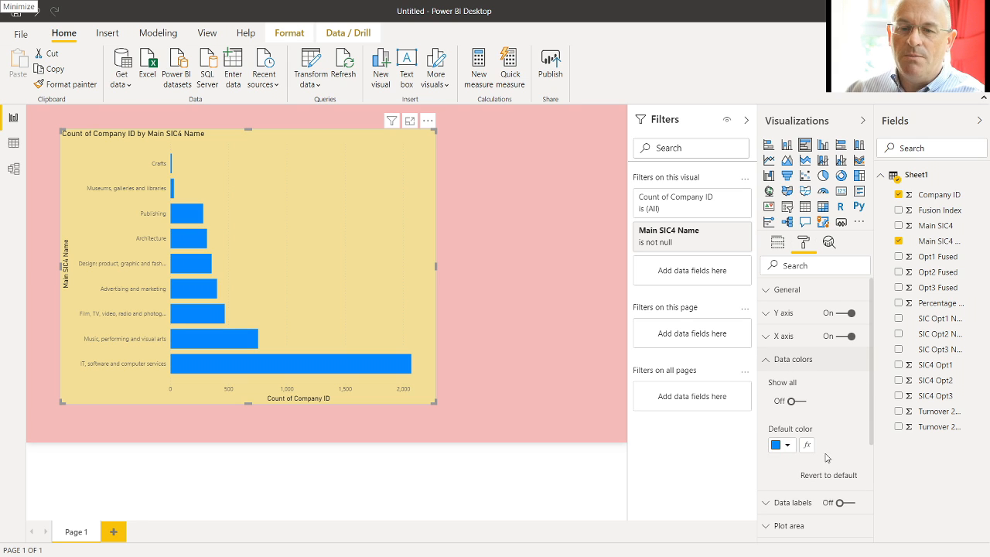
left_click(786, 445)
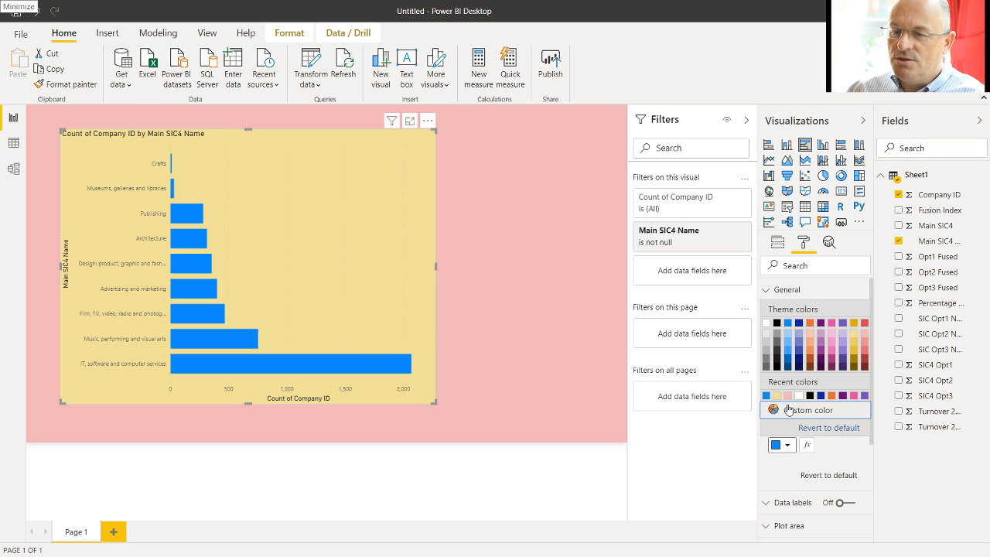
left_click(767, 354)
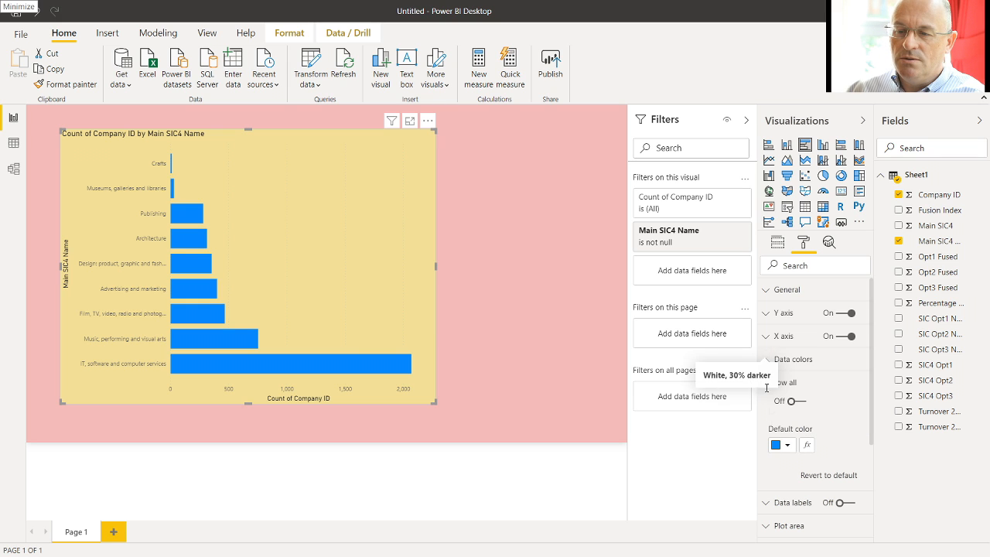
left_click(786, 447)
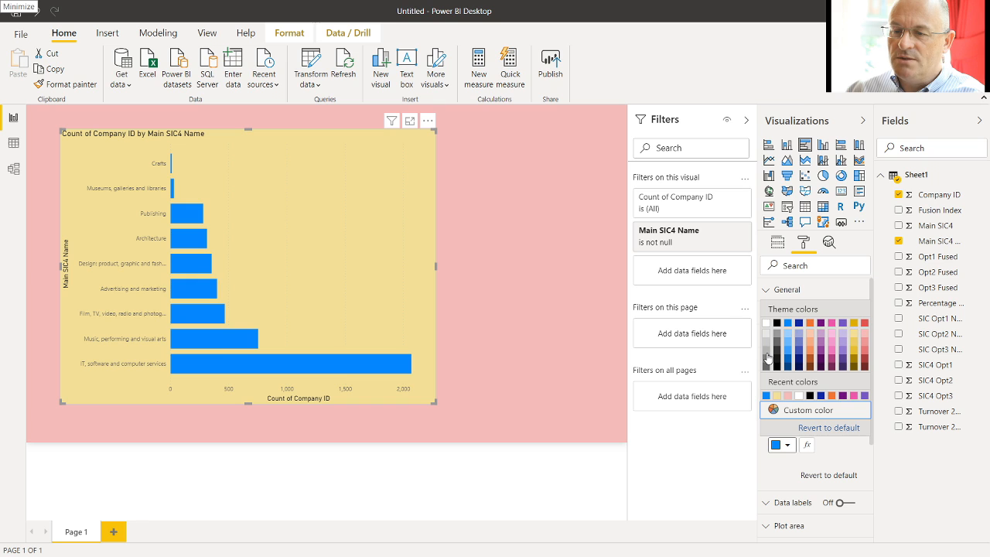
left_click(767, 358)
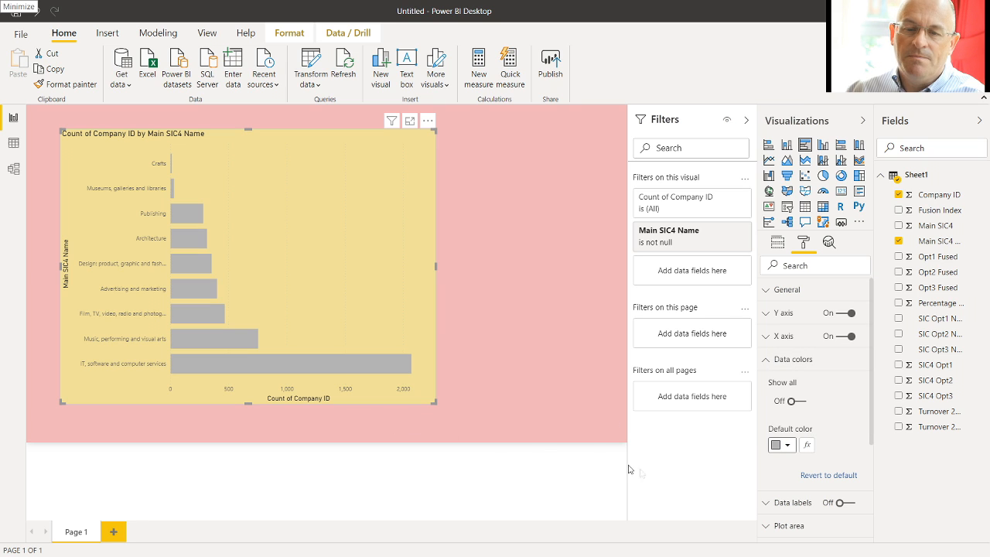
Step: Show individual data colors for all categories, color the IT, software and computer services bar blue, and deselect the chart
left_click(793, 400)
scroll(802, 437, "down", 3)
scroll(801, 390, "up", 3)
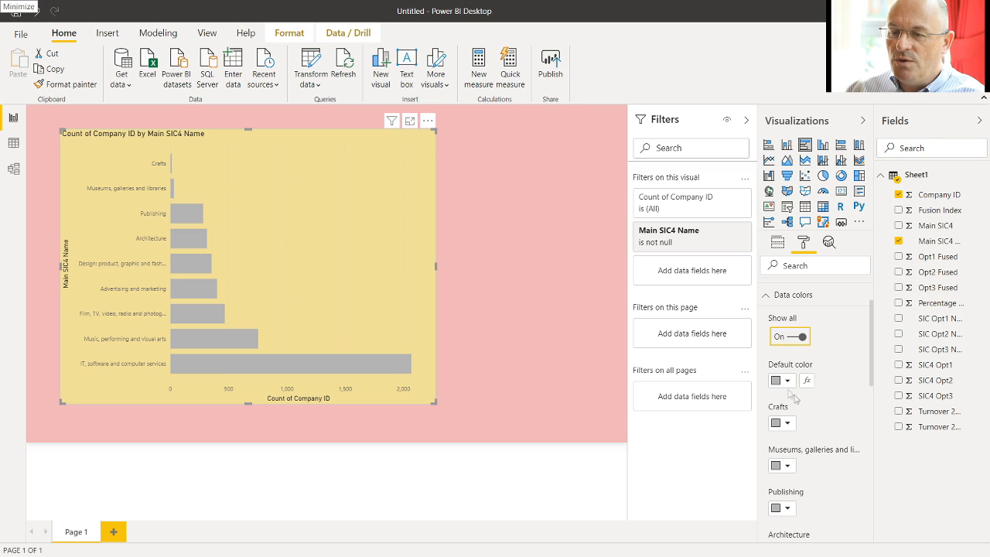
scroll(781, 393, "down", 1)
scroll(781, 392, "down", 5)
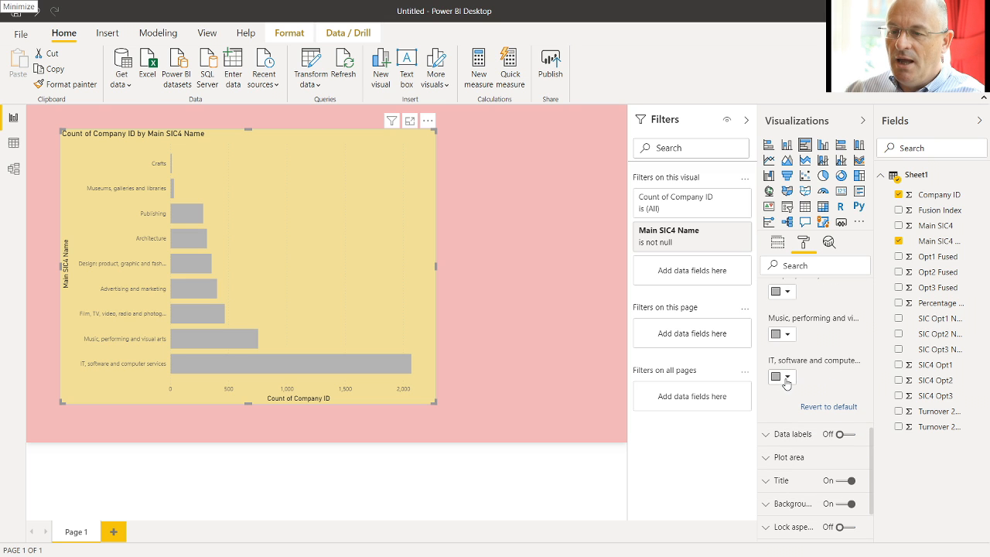
left_click(780, 376)
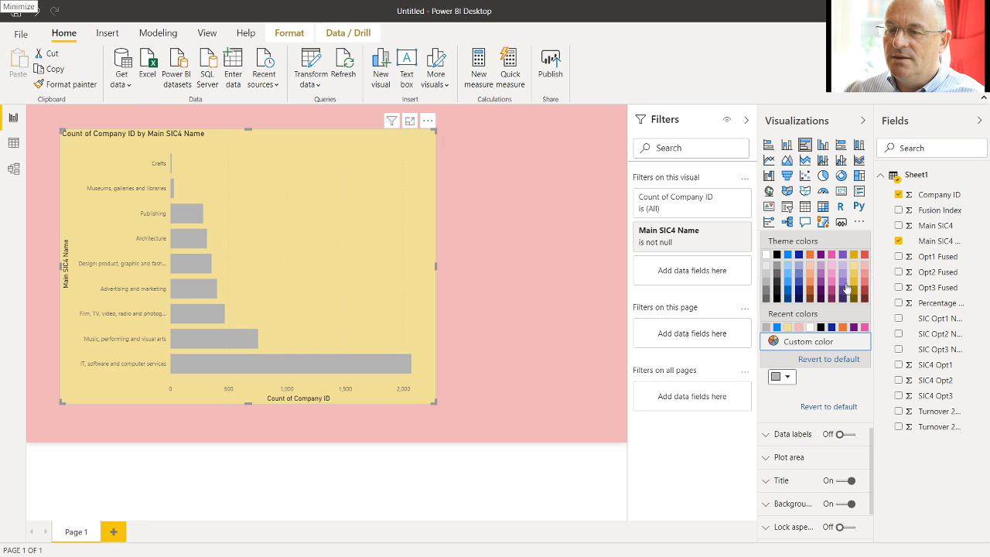
left_click(789, 262)
left_click(576, 243)
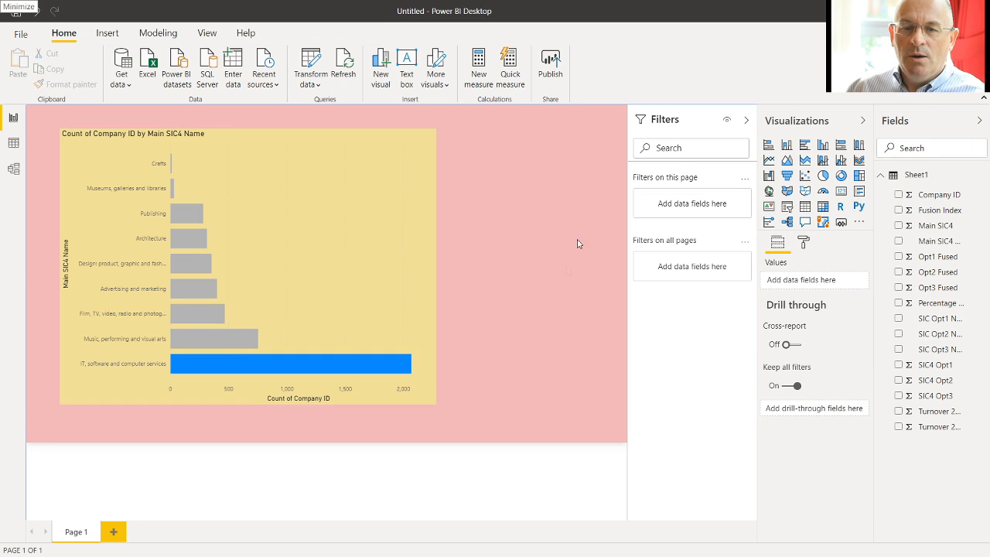